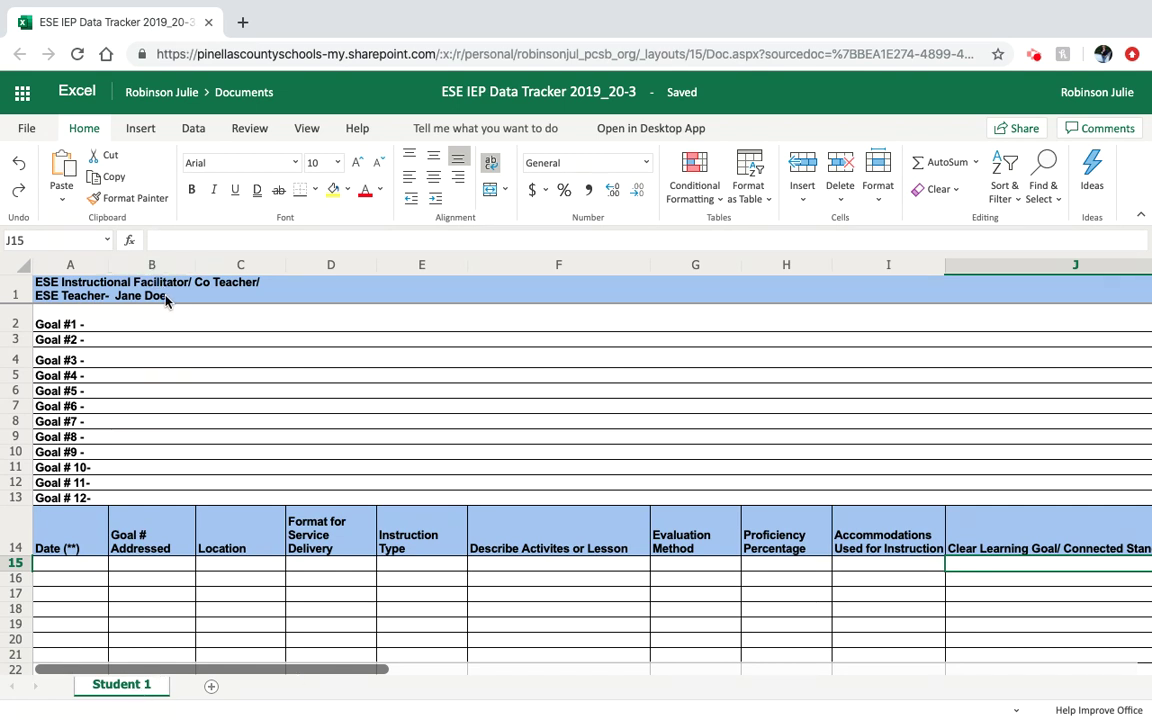
Step: Complete Goal #1: the student will solve multi-step, real-life mathematical problems with positive and negative rational numbers (whole numbers, fractions, and decimals) with 75% accuracy
click(101, 323)
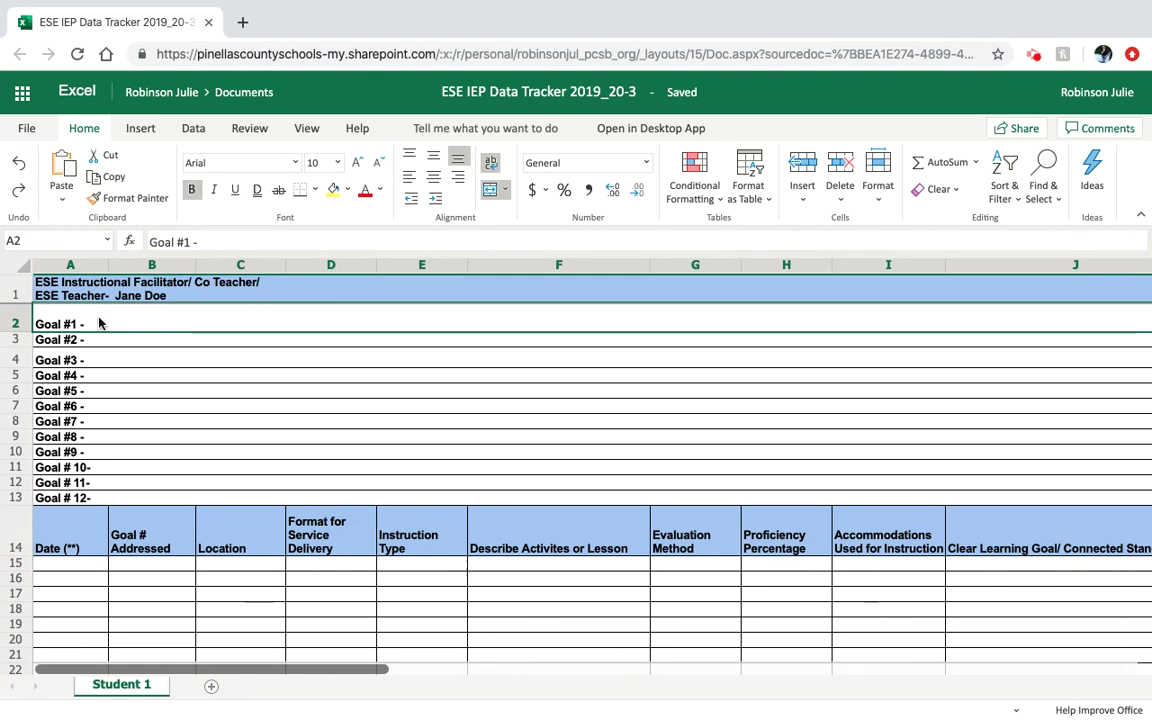
click(211, 241)
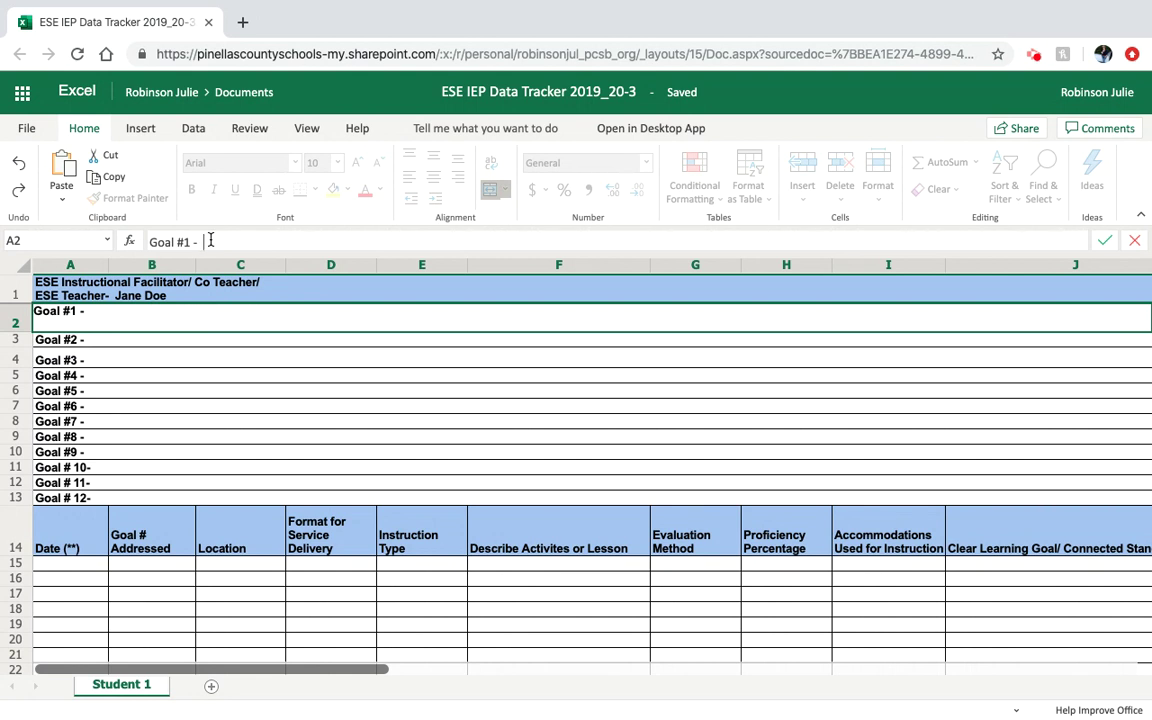
text(Aaron will solve multi-step, real-life mathematical problems posed with positive andnegative rational numbers in any form (whole numbers, fractions, and decimals) with75% accuracy.)
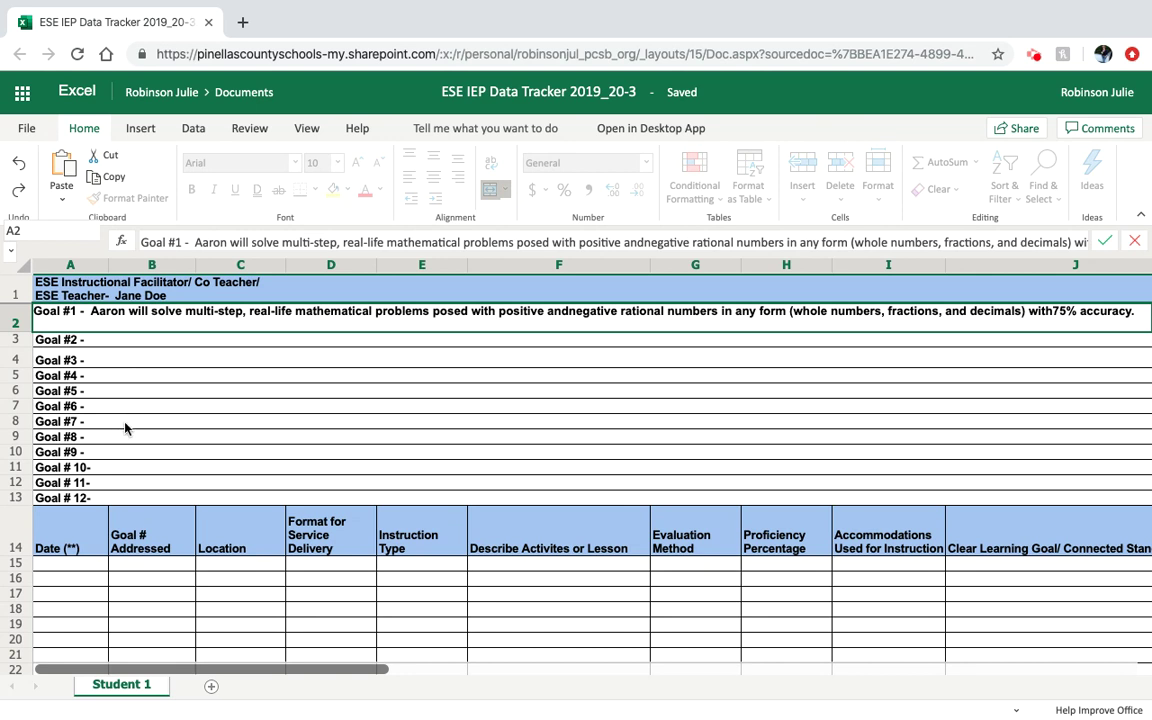
Step: Start the first session entry in row 15 with the date 3/23/20 and 1 as the goal number addressed
click(70, 565)
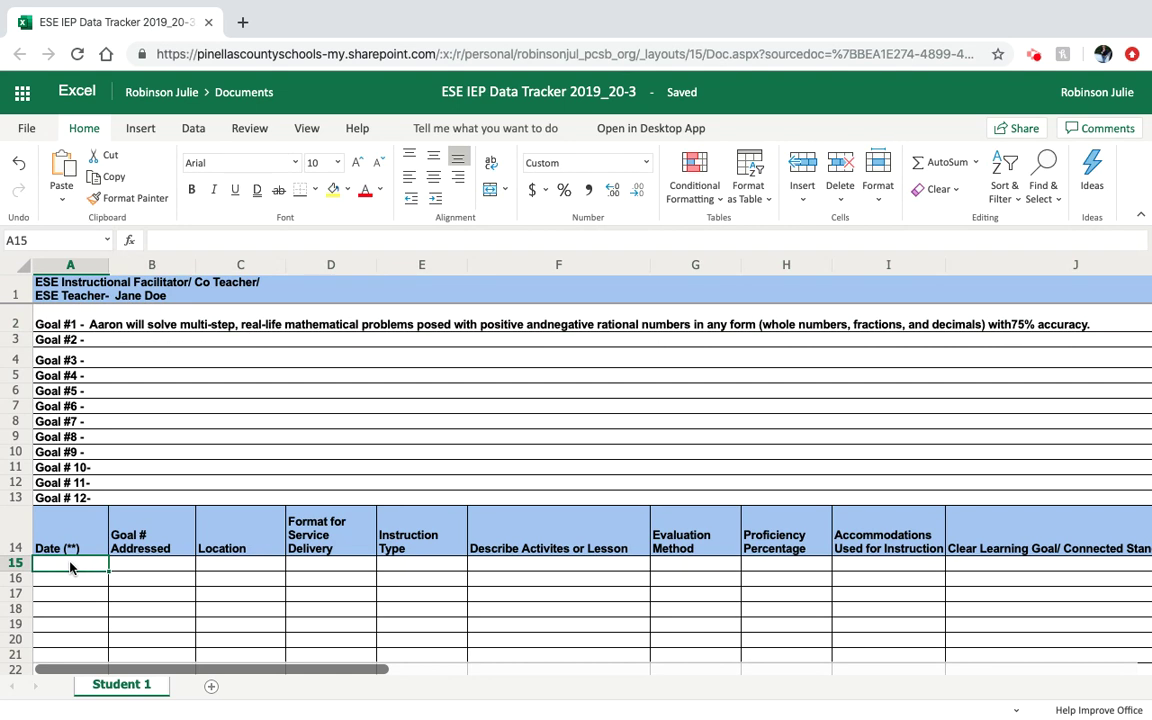
text(3/23)
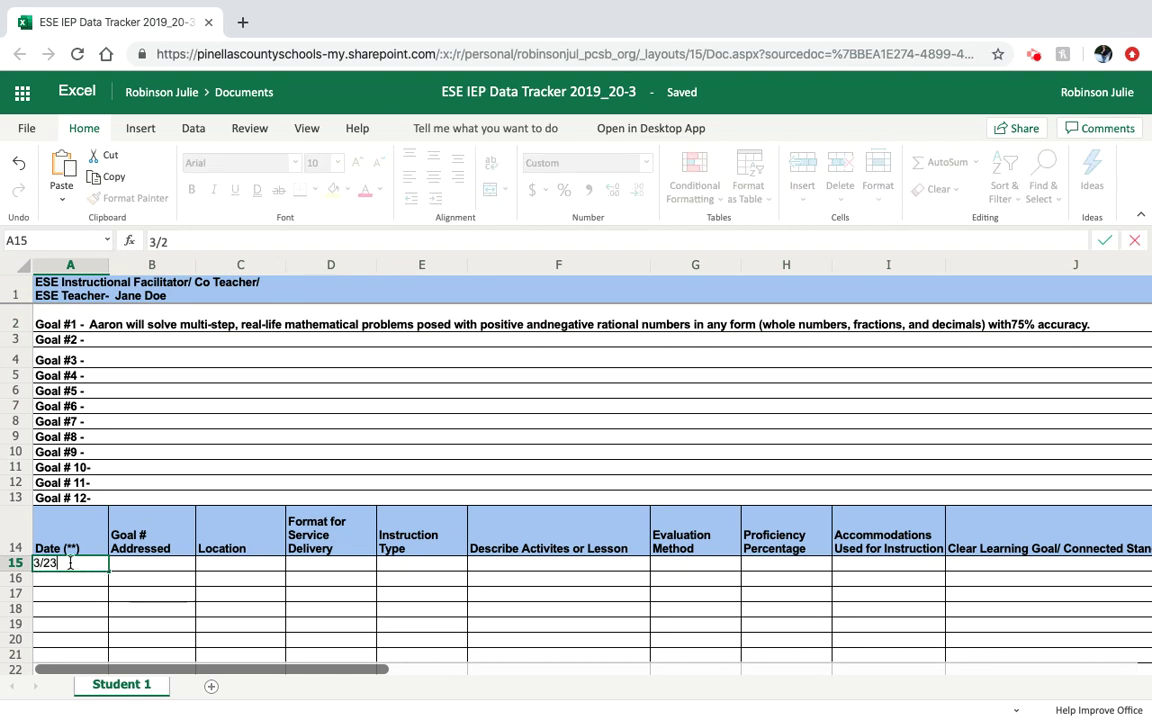
text(/20)
click(127, 566)
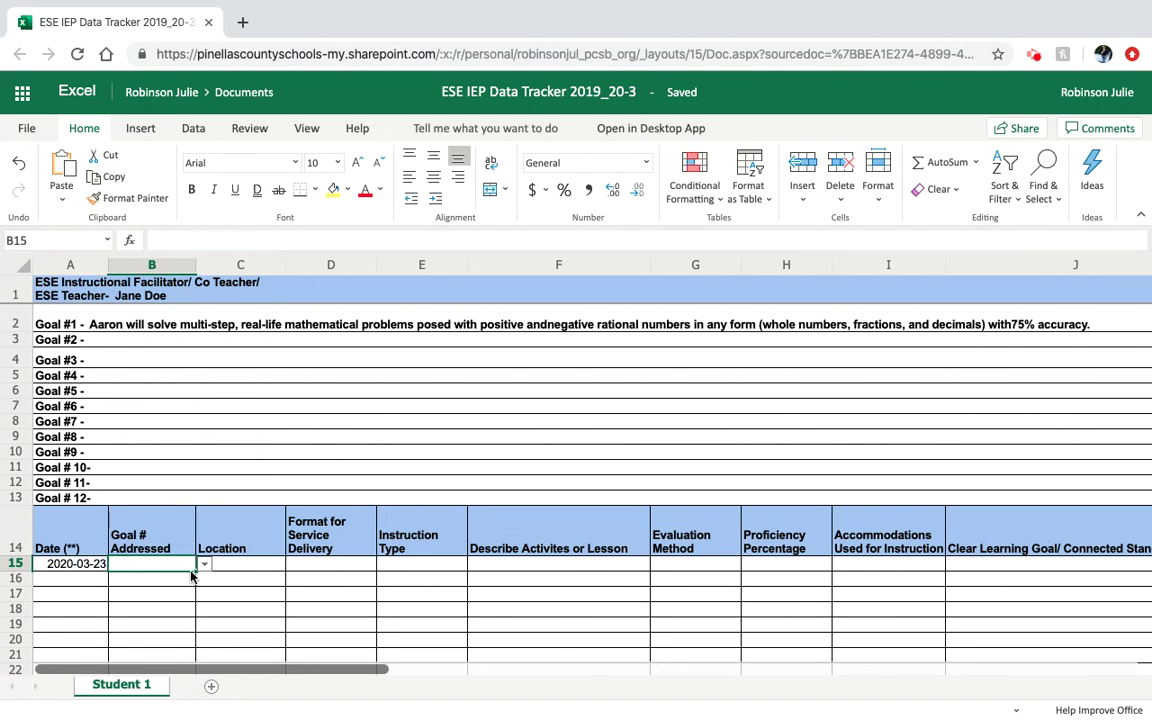
click(205, 566)
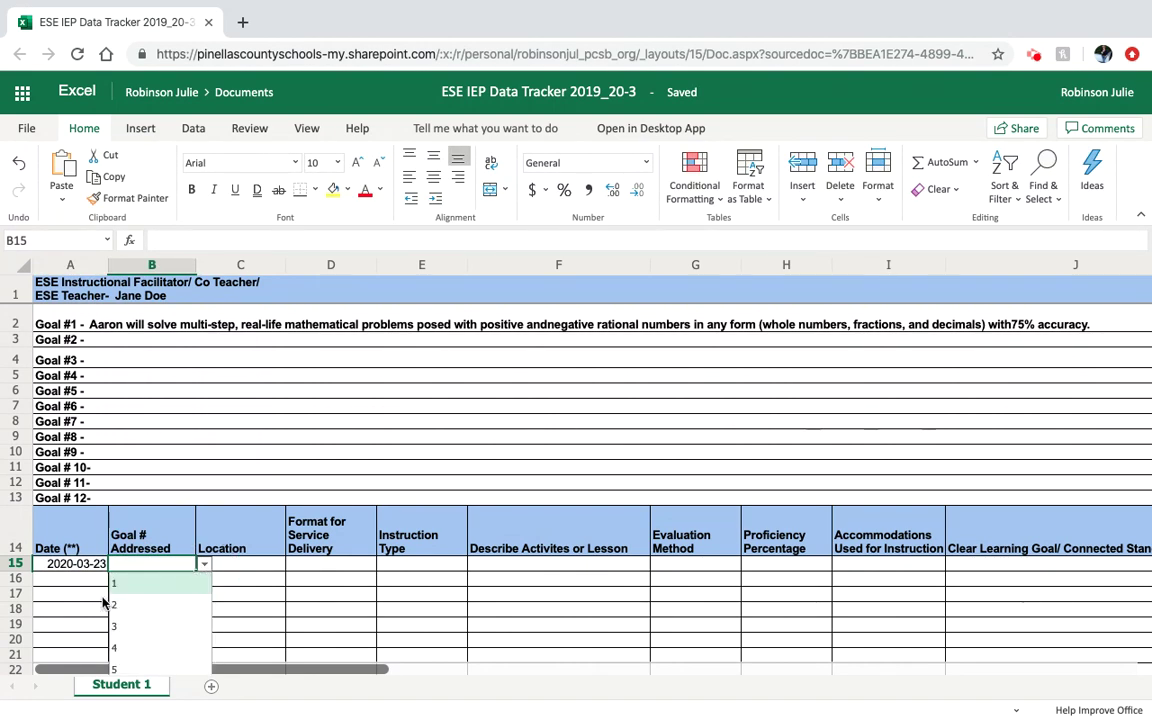
click(121, 588)
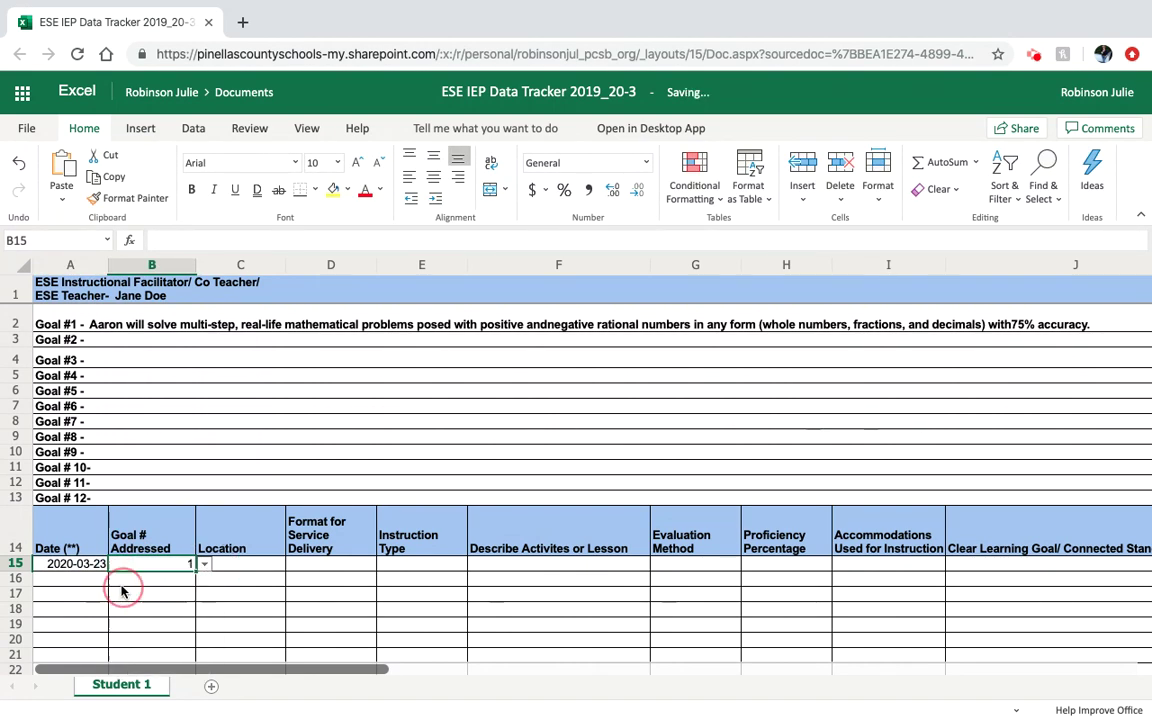
Step: Set row 15's Location to Online Collaborative Instruction and its Format for Service Delivery to Embedded Goal in Gen Ed Lesson
click(243, 568)
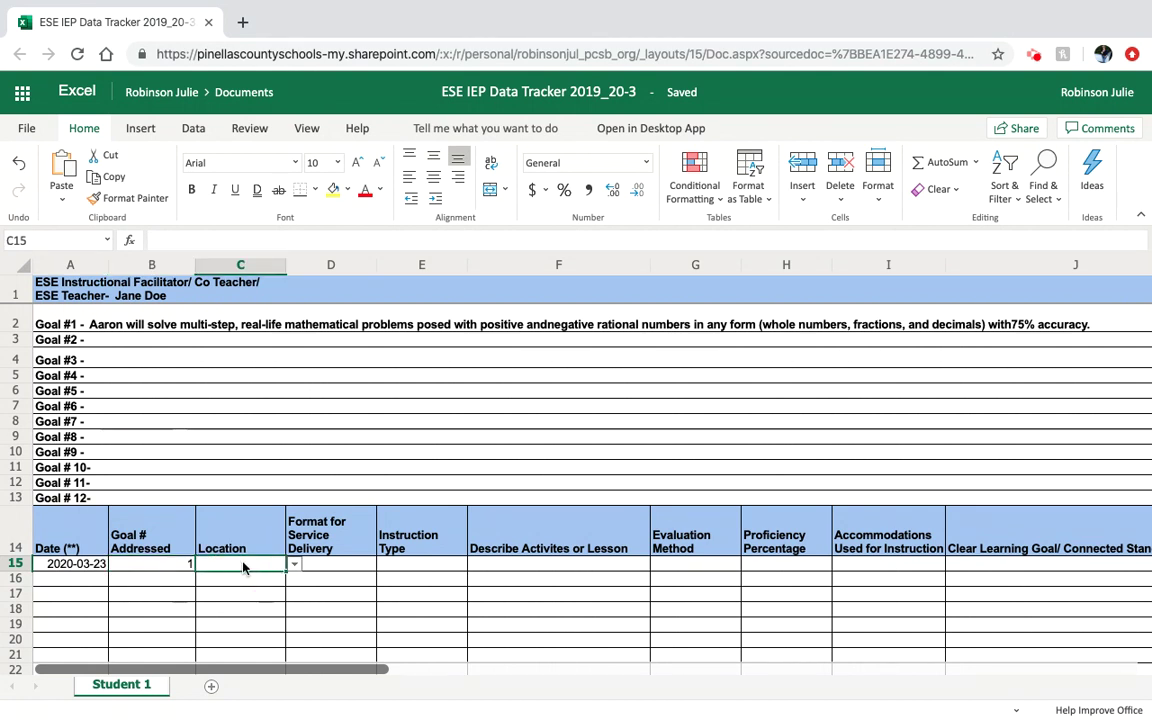
click(295, 567)
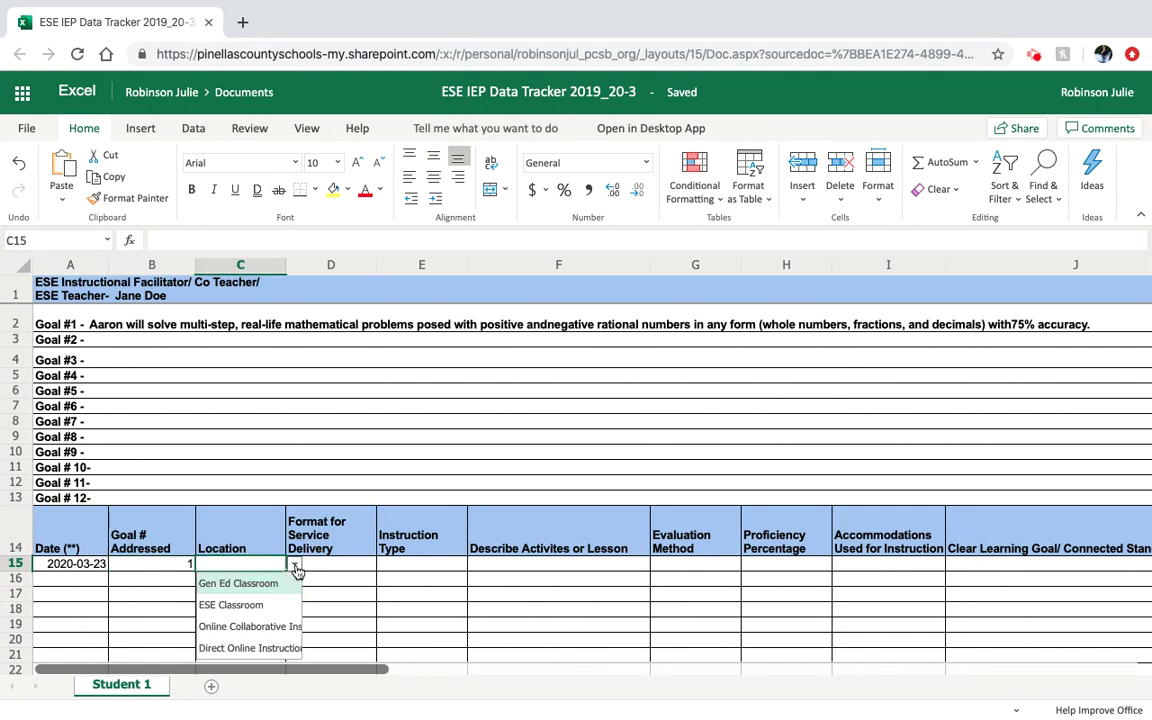
click(236, 627)
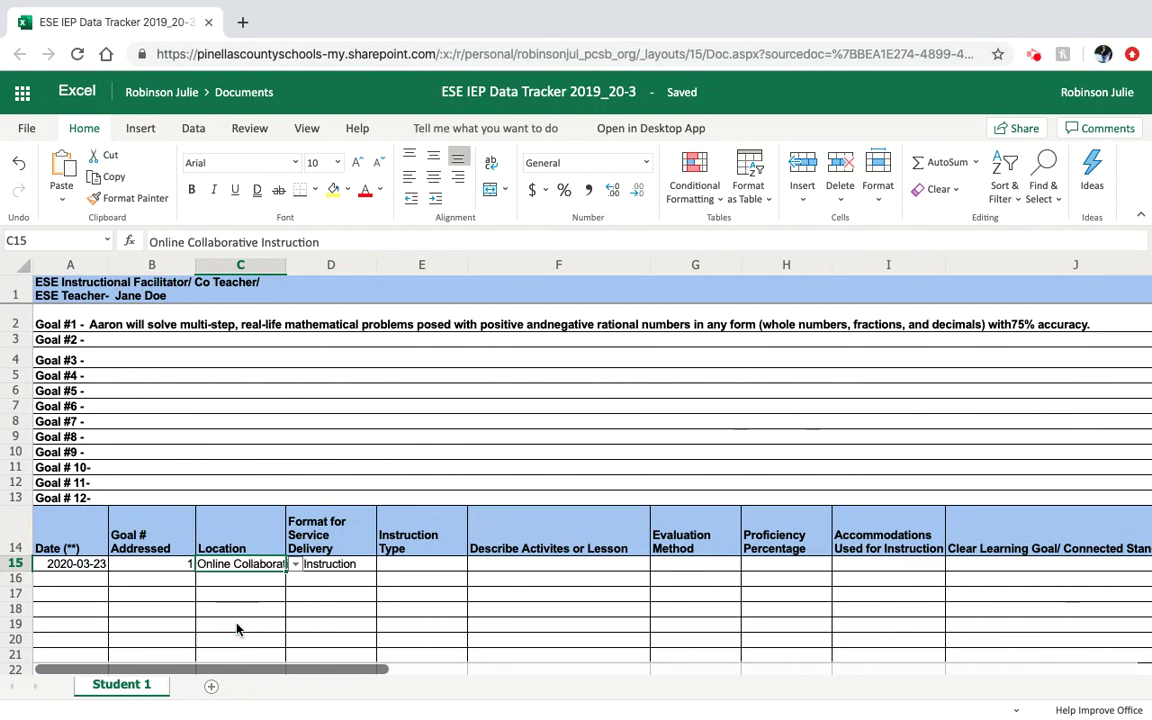
click(363, 566)
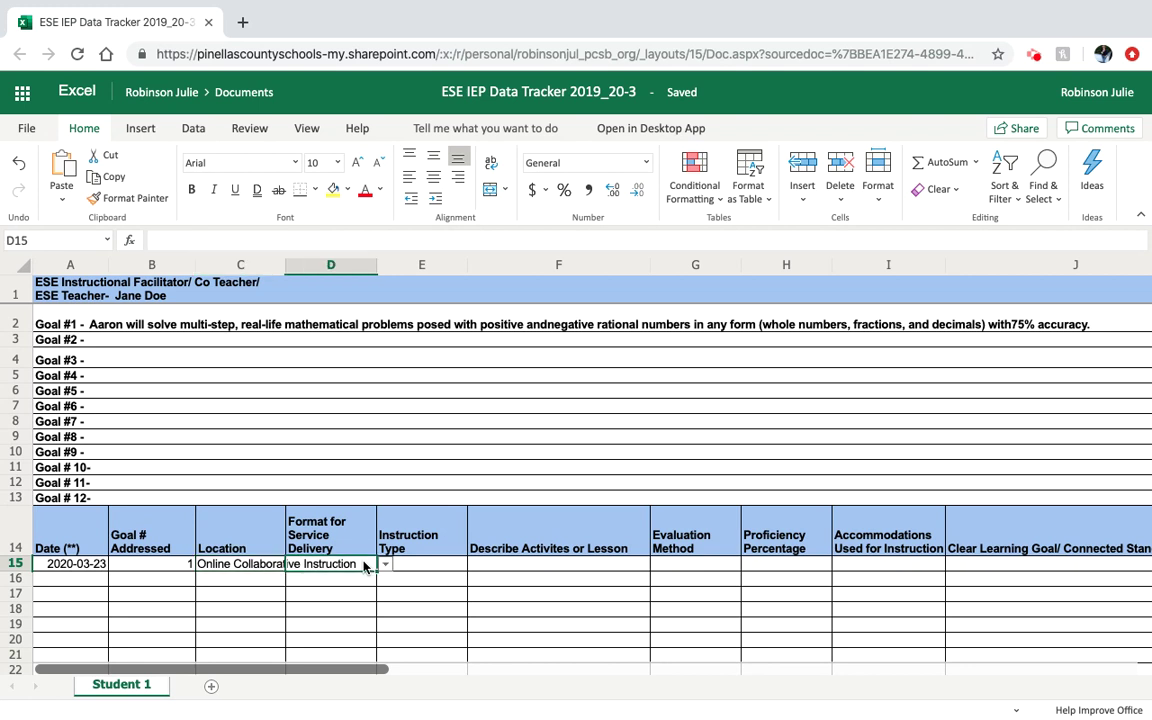
click(385, 564)
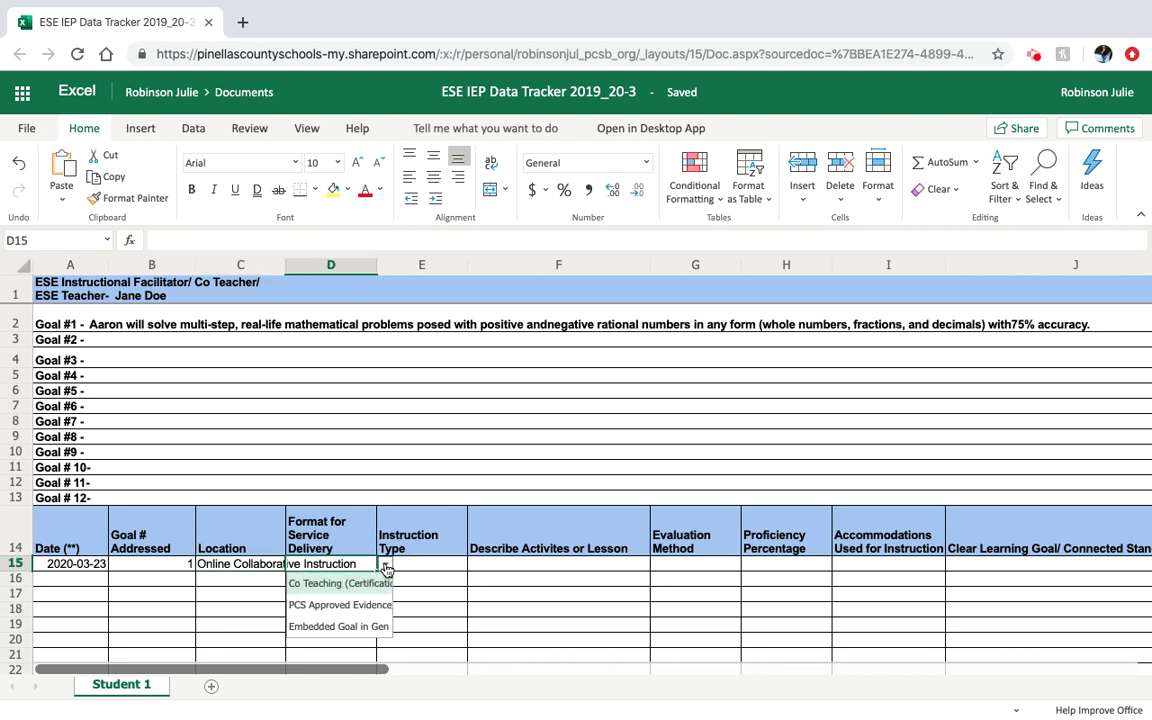
click(340, 627)
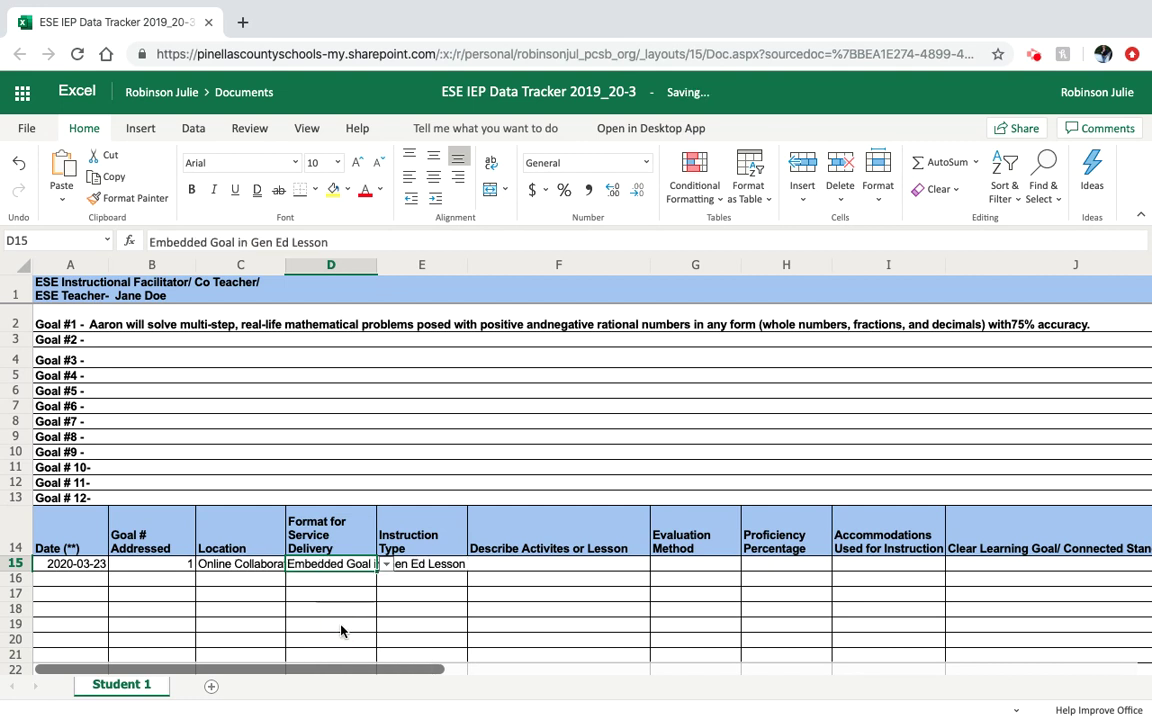
Step: Set row 15's Instruction Type to Online Collaboration With Gen Ed to Embed Goal
click(462, 564)
click(476, 564)
scroll(445, 566, down, 3)
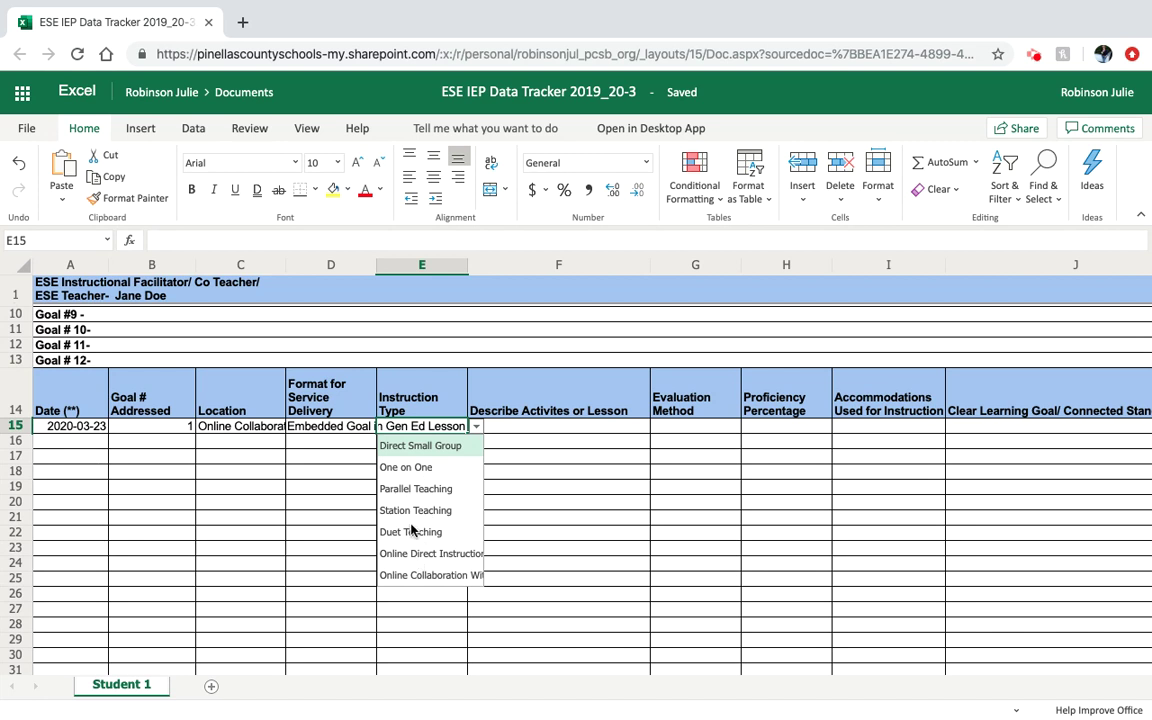
click(430, 575)
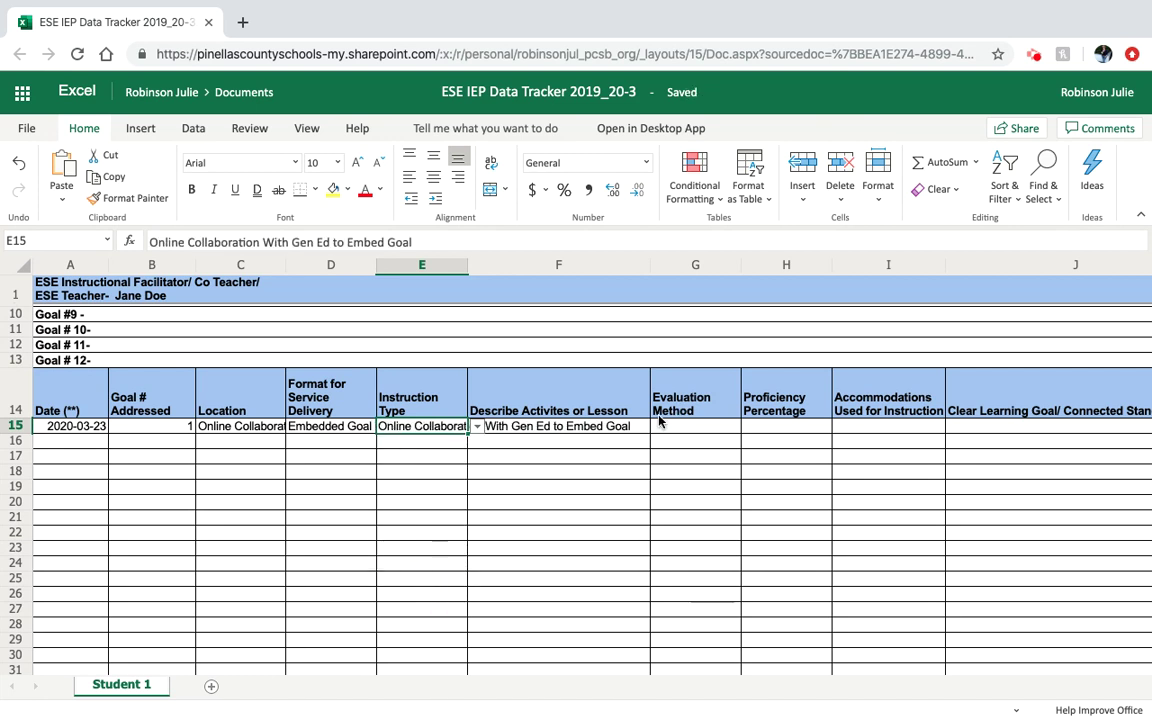
Step: Describe the activity or lesson in row 15 as "Matha packet on rational numbers"
key(Tab)
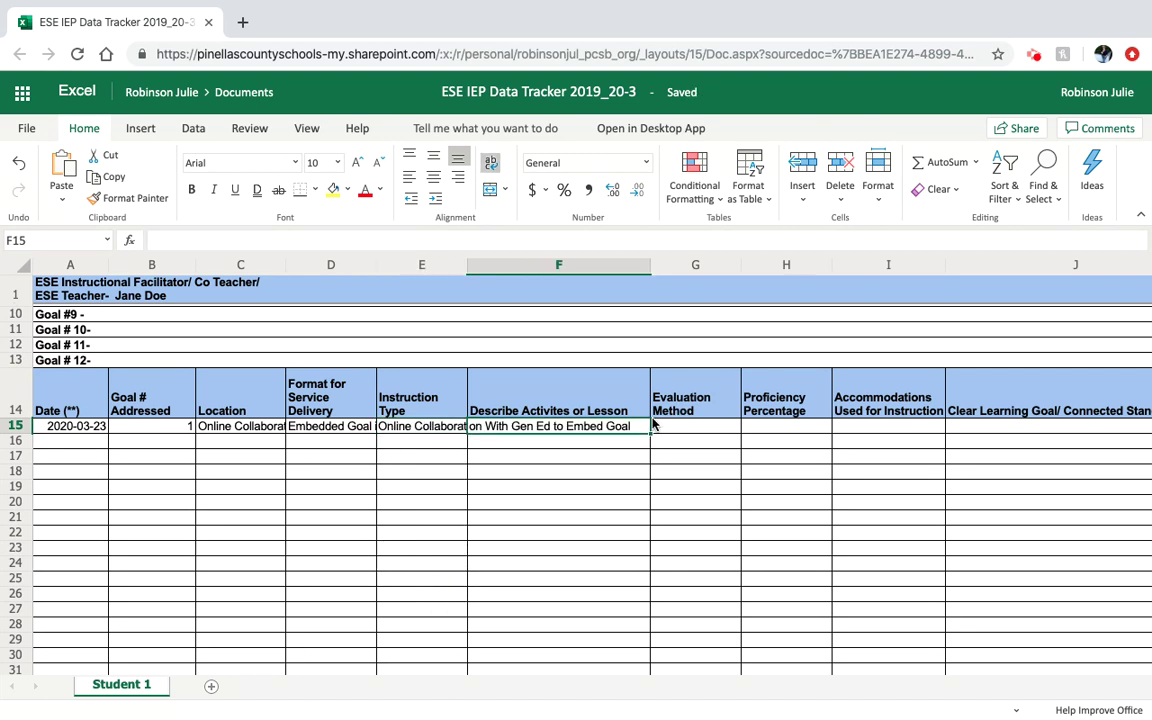
click(191, 241)
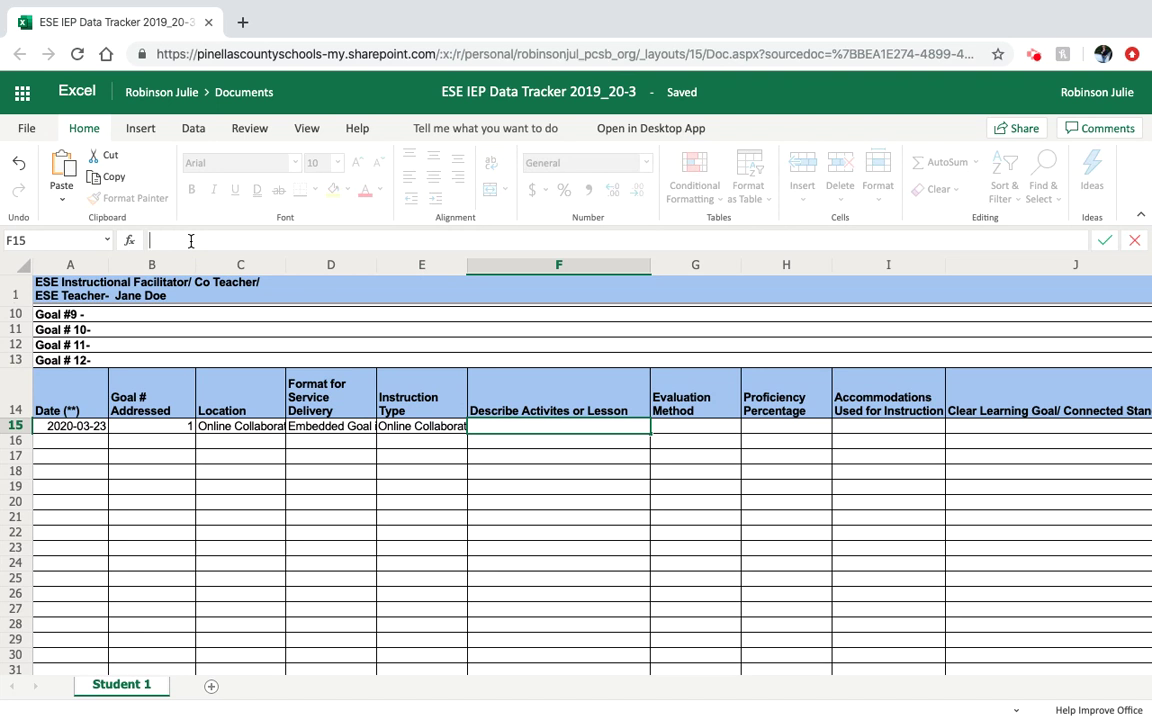
text(Matha)
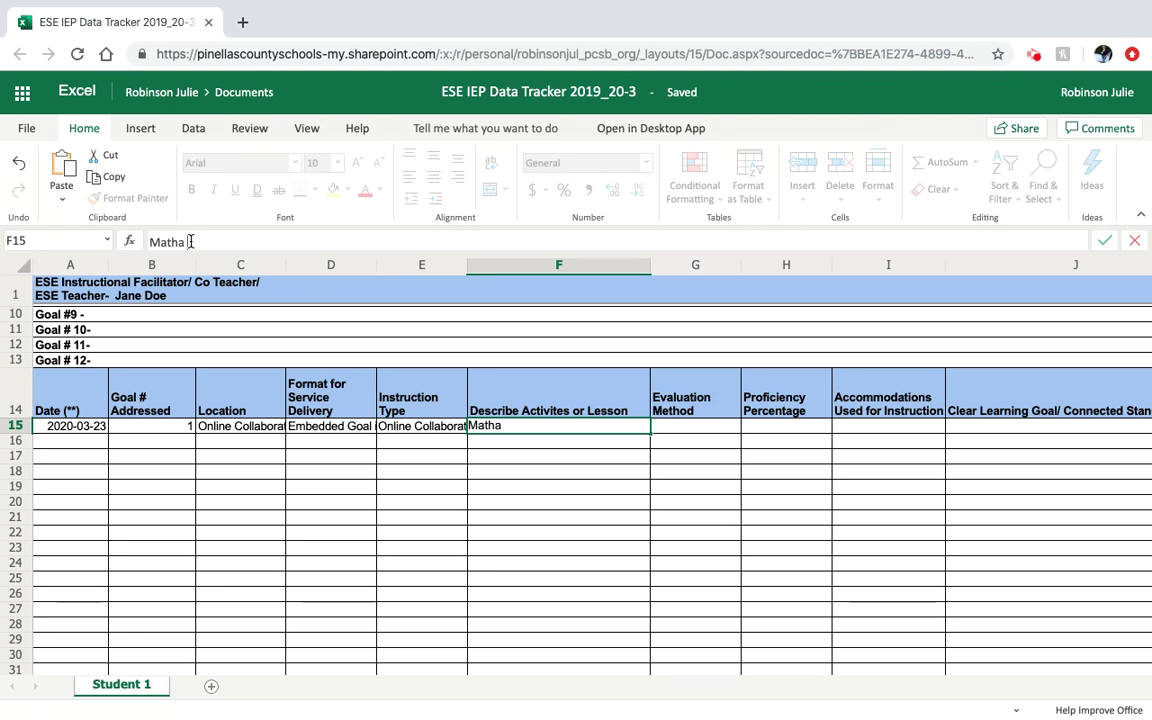
text( packet on ra)
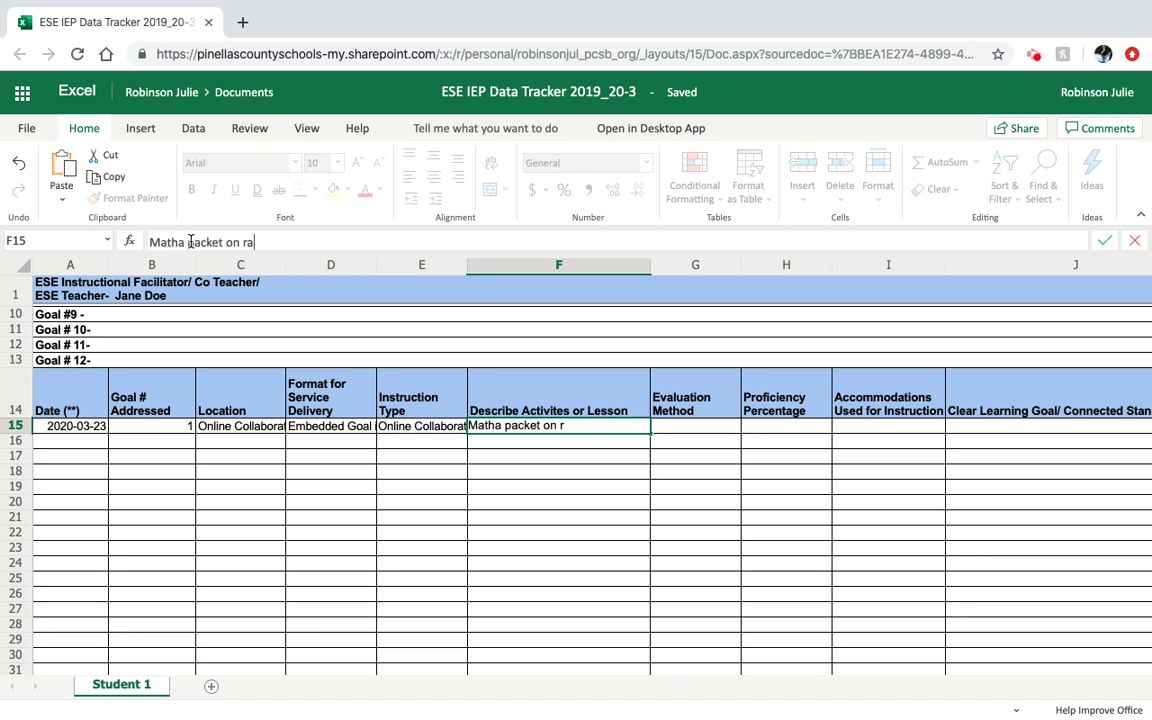
text(tjonal numbers)
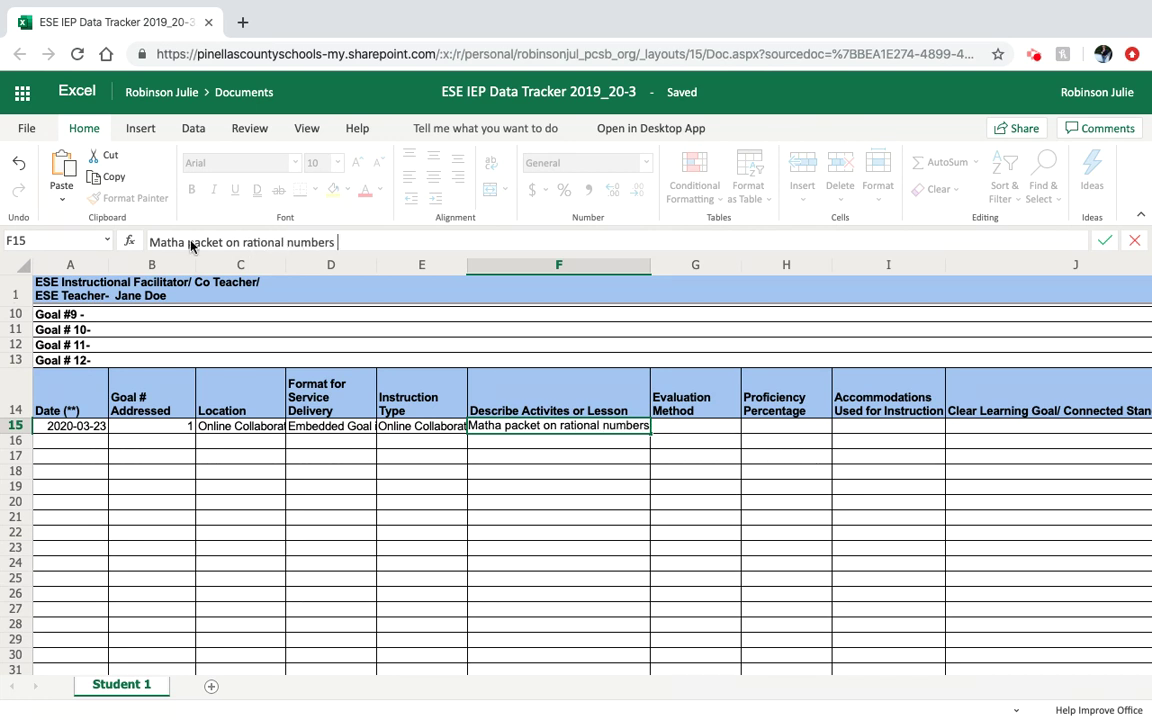
Step: Set row 15's Evaluation Method to Observation Supported by Work Sample and review the other available methods
click(700, 430)
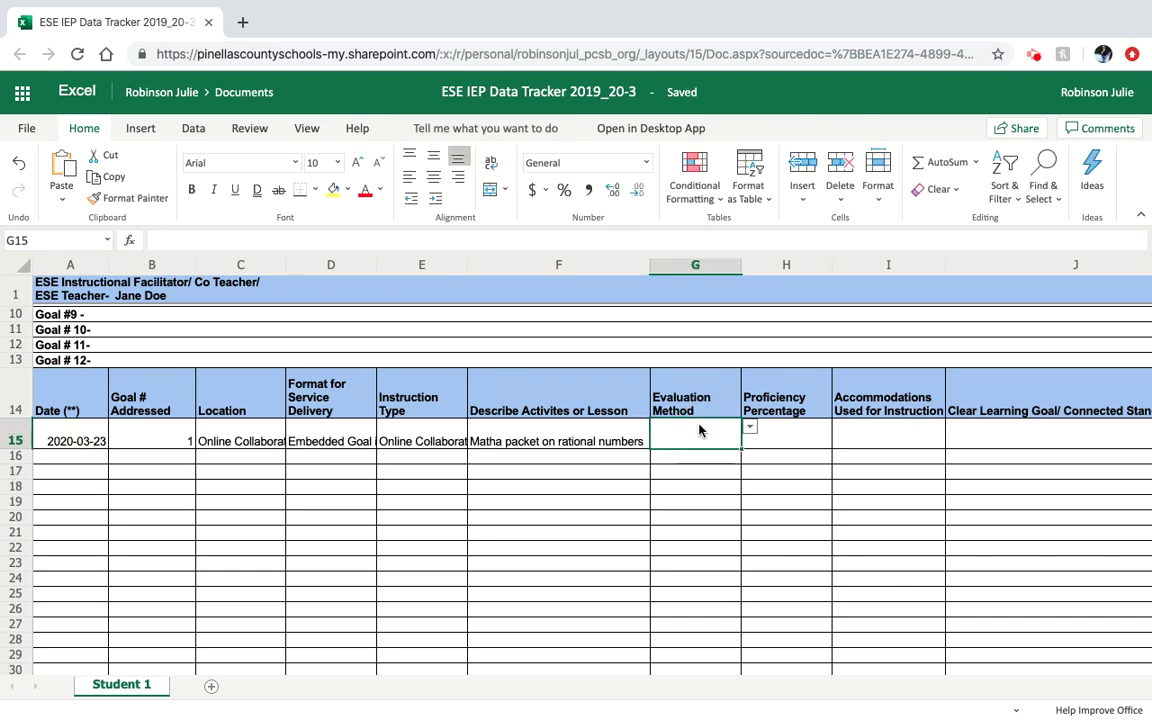
click(752, 429)
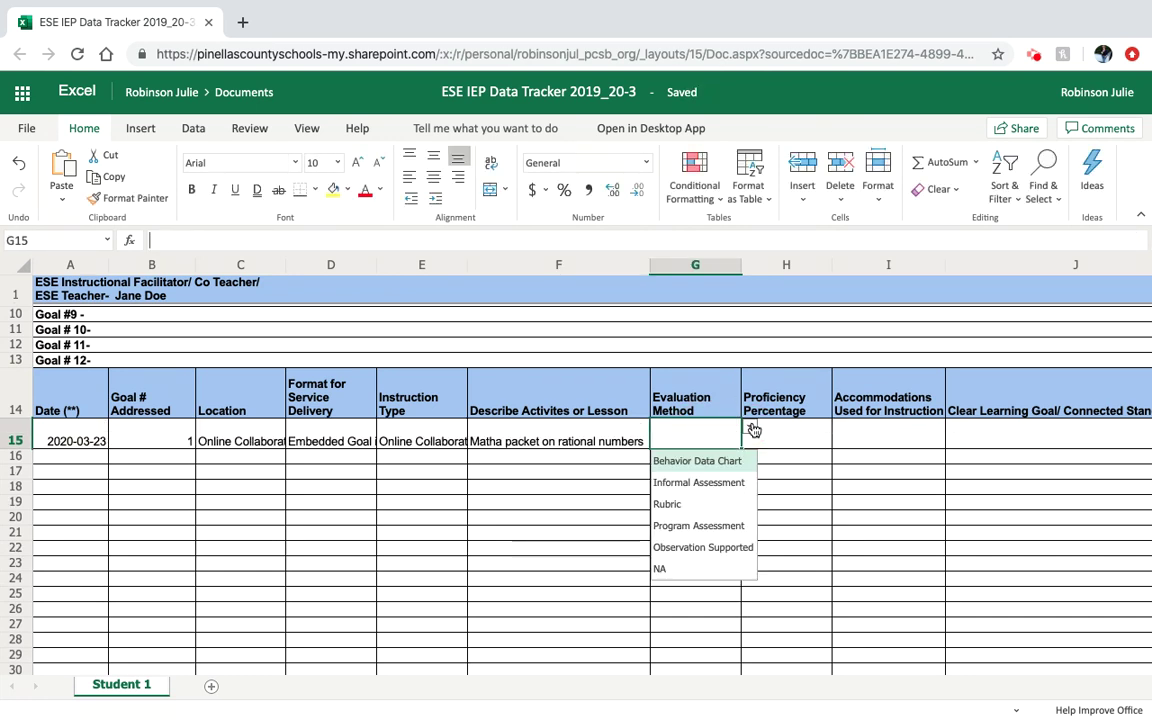
click(697, 548)
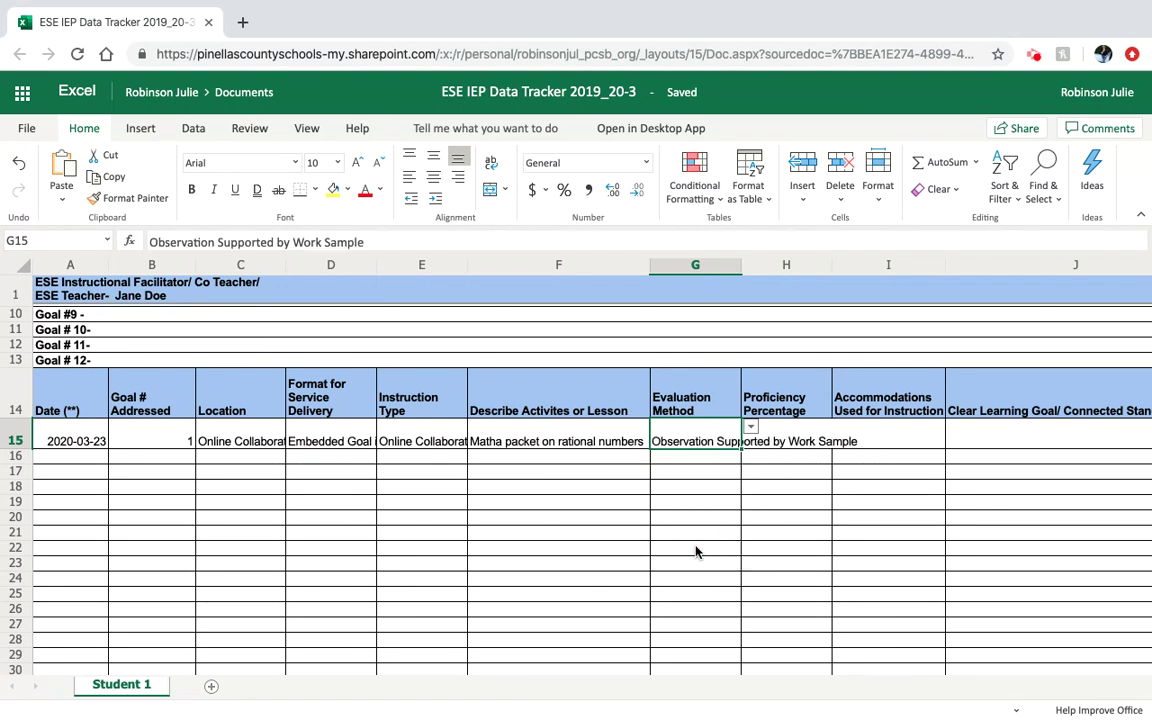
click(752, 428)
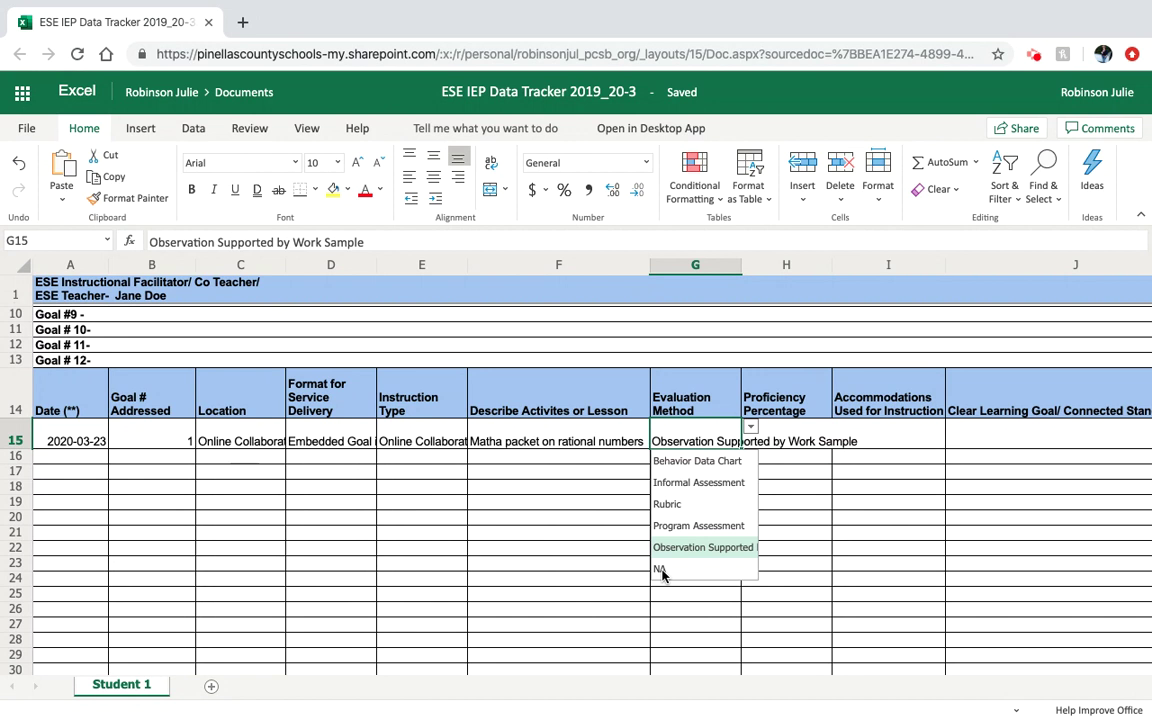
Step: Enter 80 as row 15's Proficiency Percentage and "Read aloud" as the accommodation used for instruction
click(783, 430)
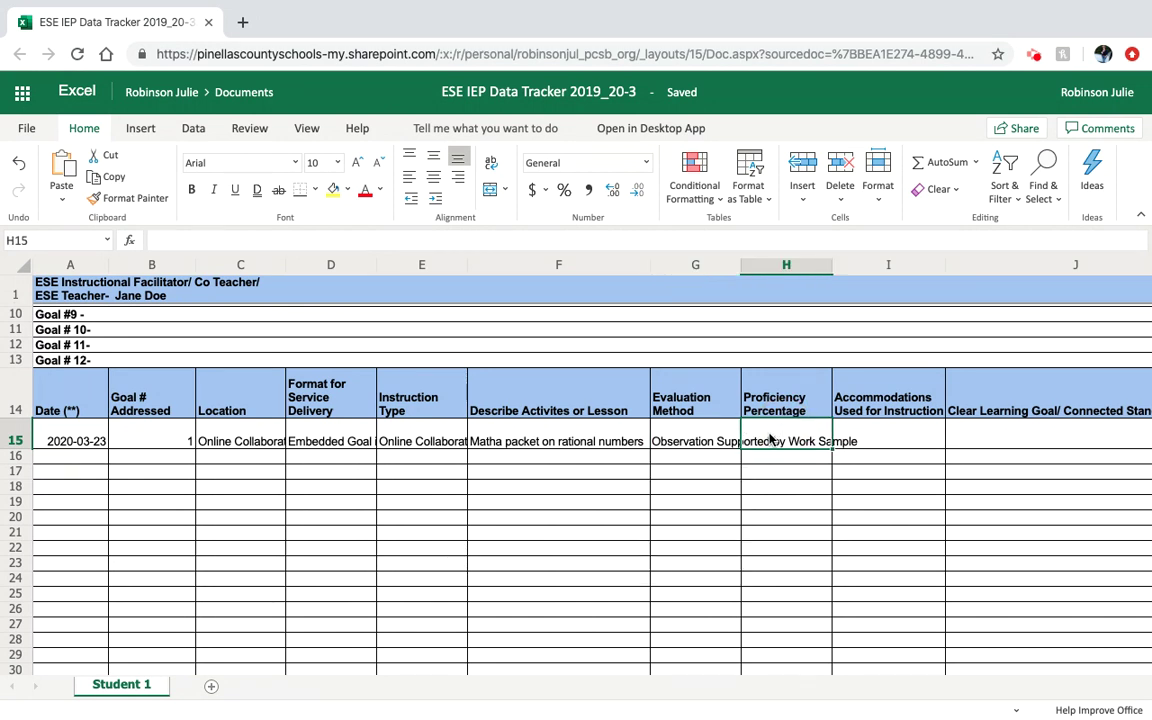
text(80)
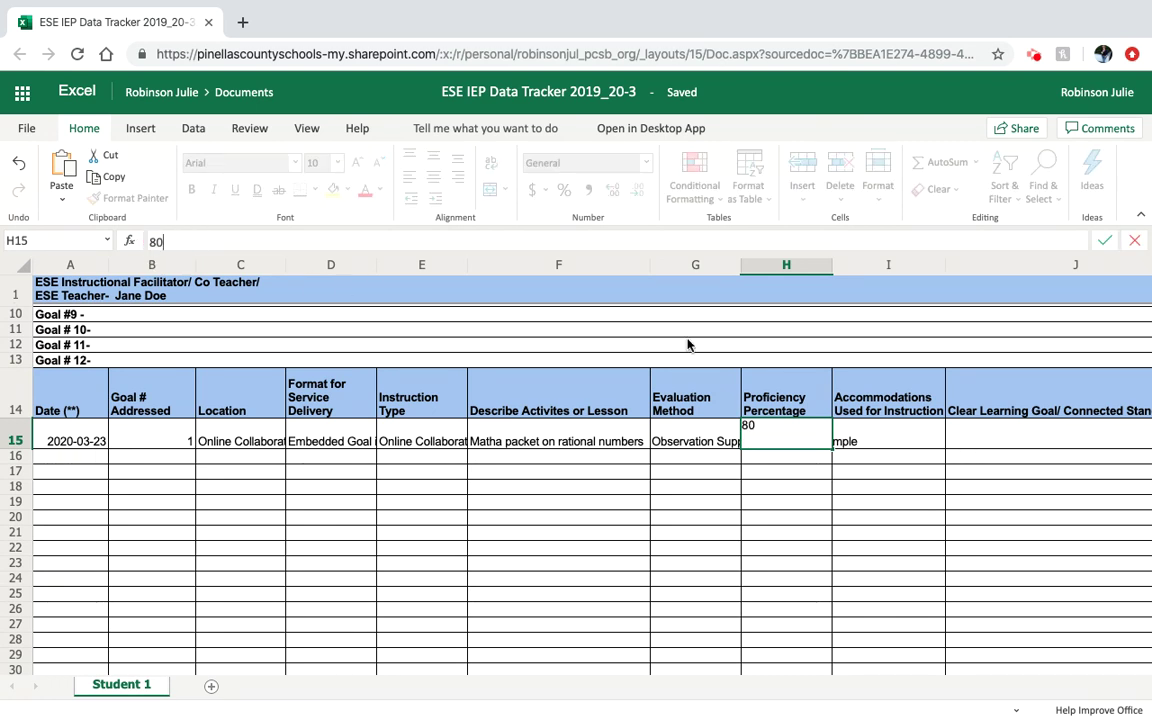
click(918, 443)
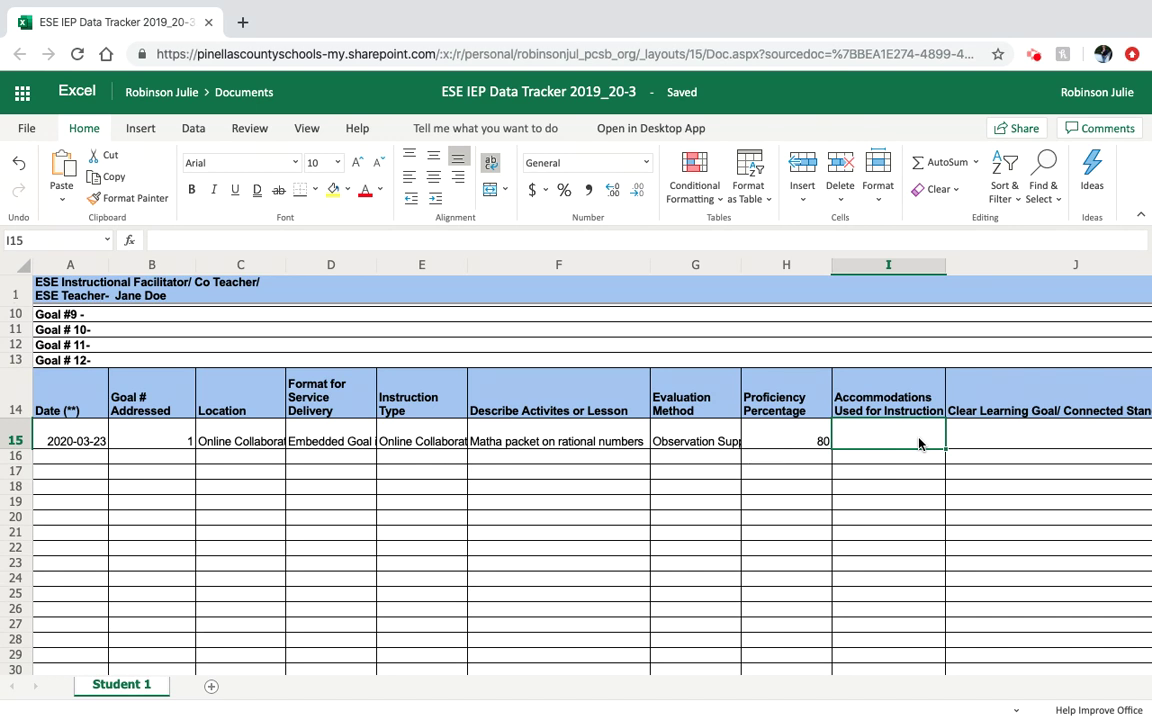
text(Read aloud)
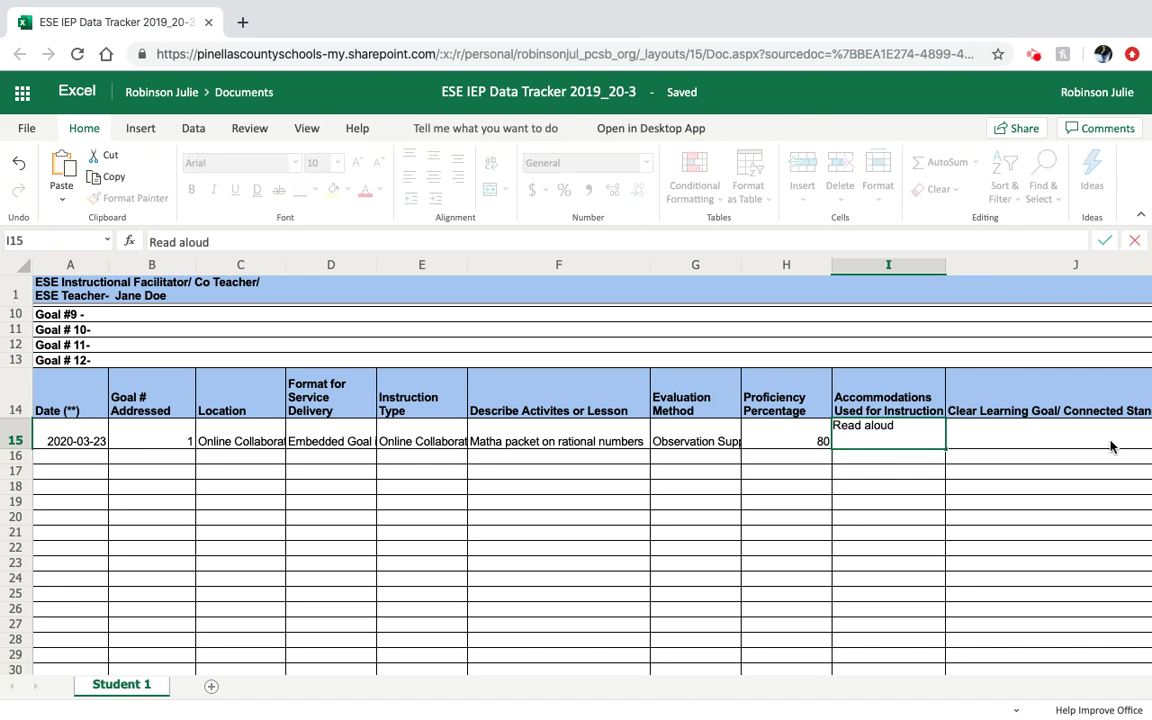
click(1047, 437)
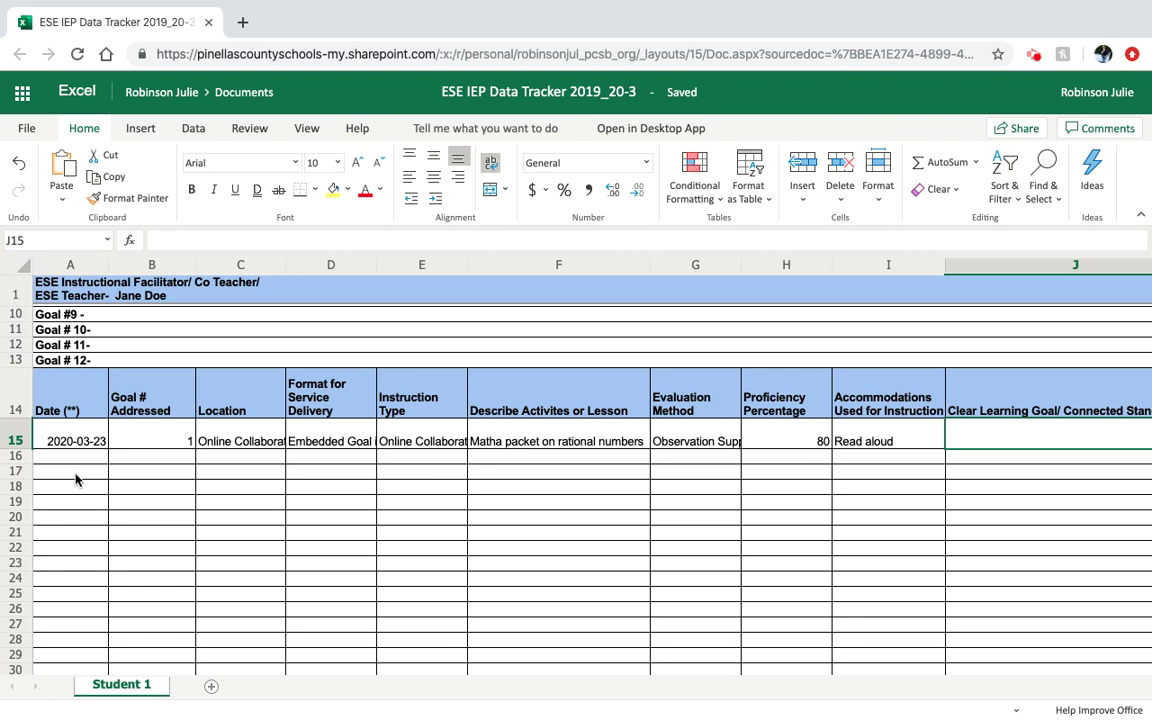
Step: Examine the Number of Sessions on Goals and Proficiency on Goals charts below the data rows, and return to the start of the sheet
scroll(75, 480, down, 20)
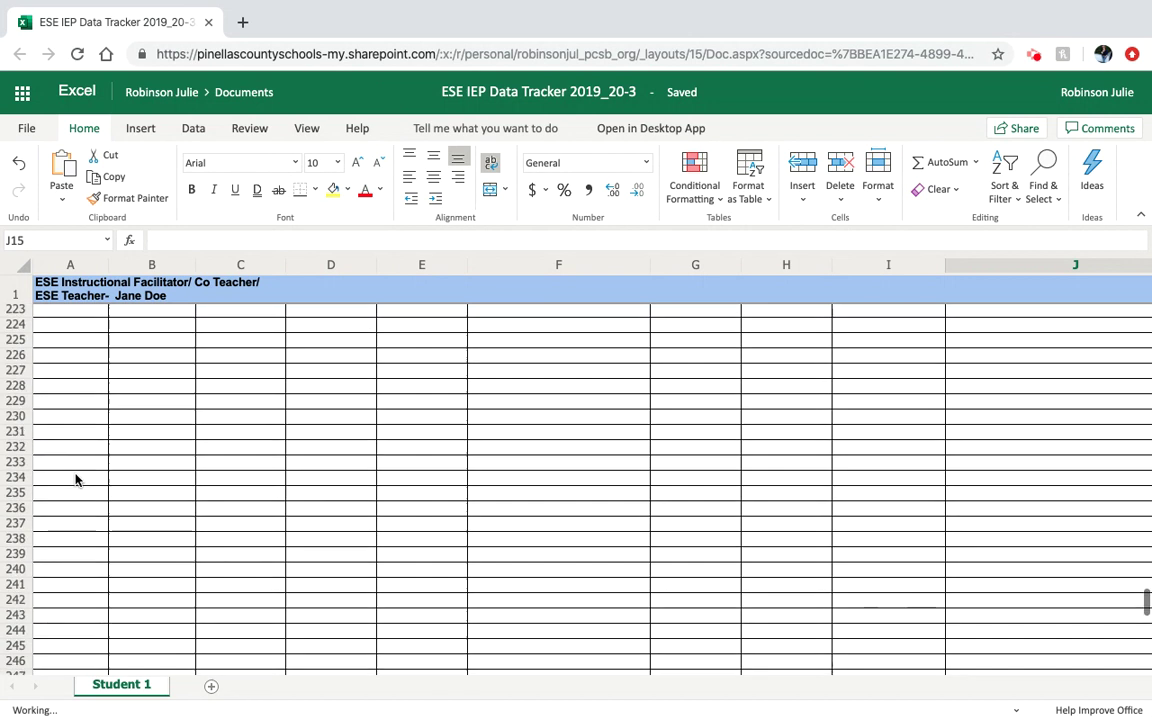
scroll(75, 480, down, 20)
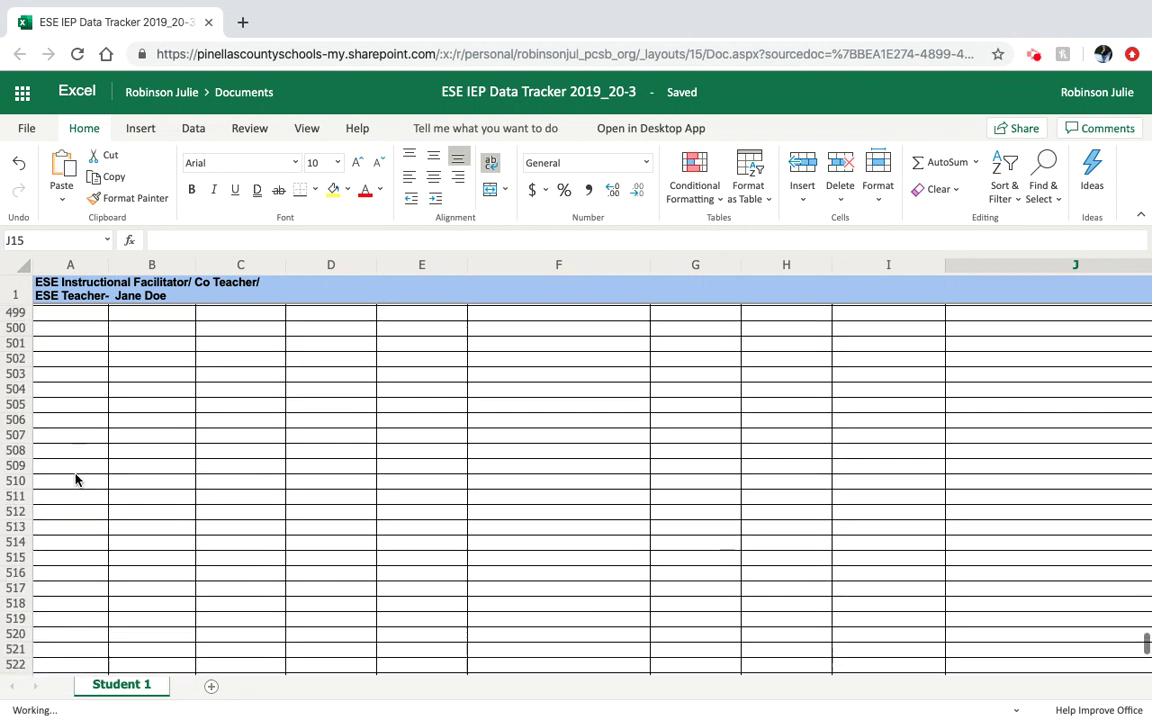
scroll(75, 480, down, 20)
scroll(75, 480, up, 20)
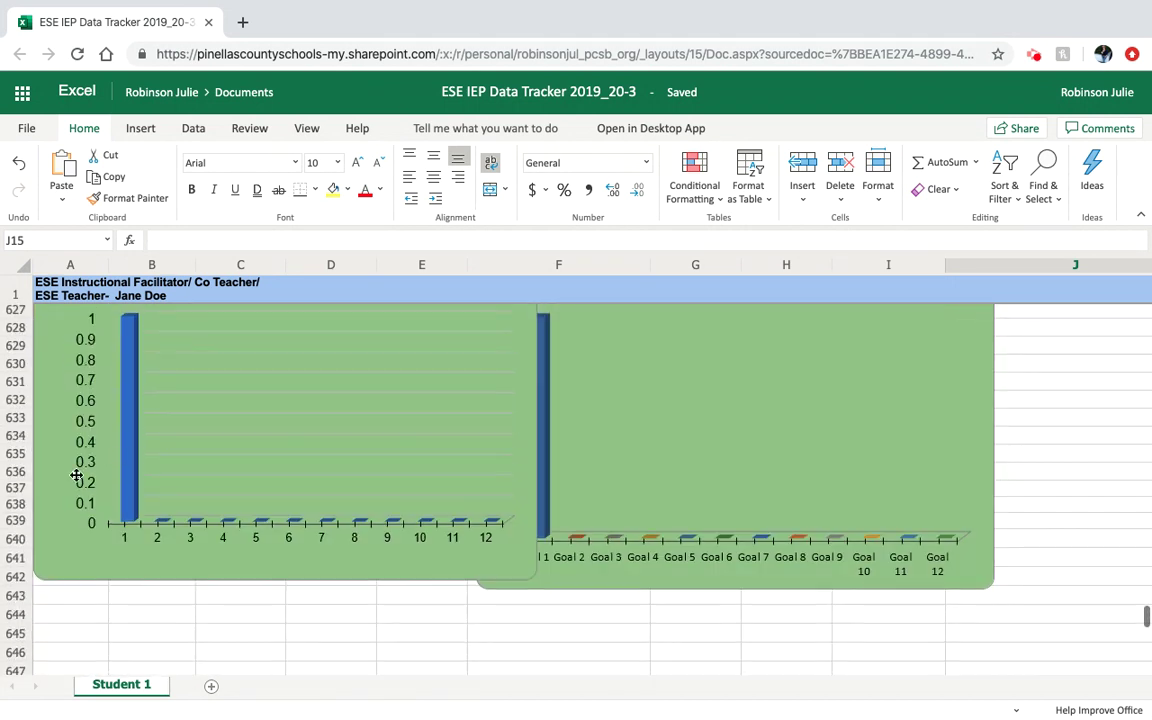
scroll(76, 476, up, 2)
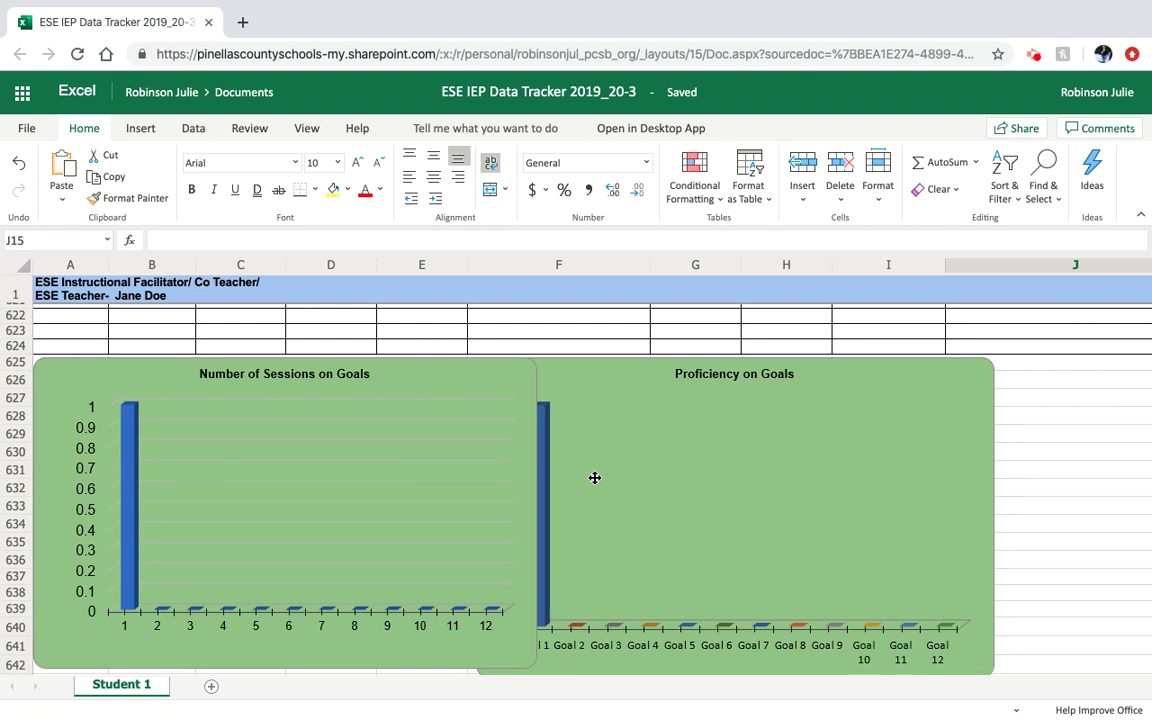
scroll(594, 478, up, 20)
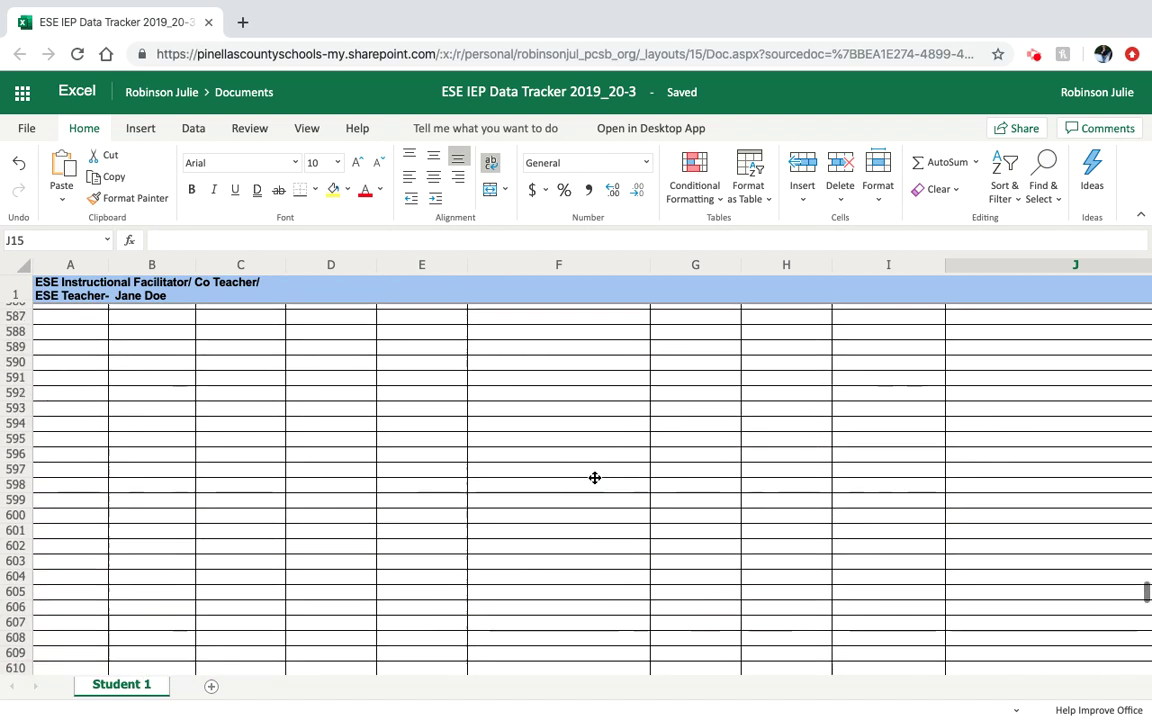
scroll(594, 482, up, 20)
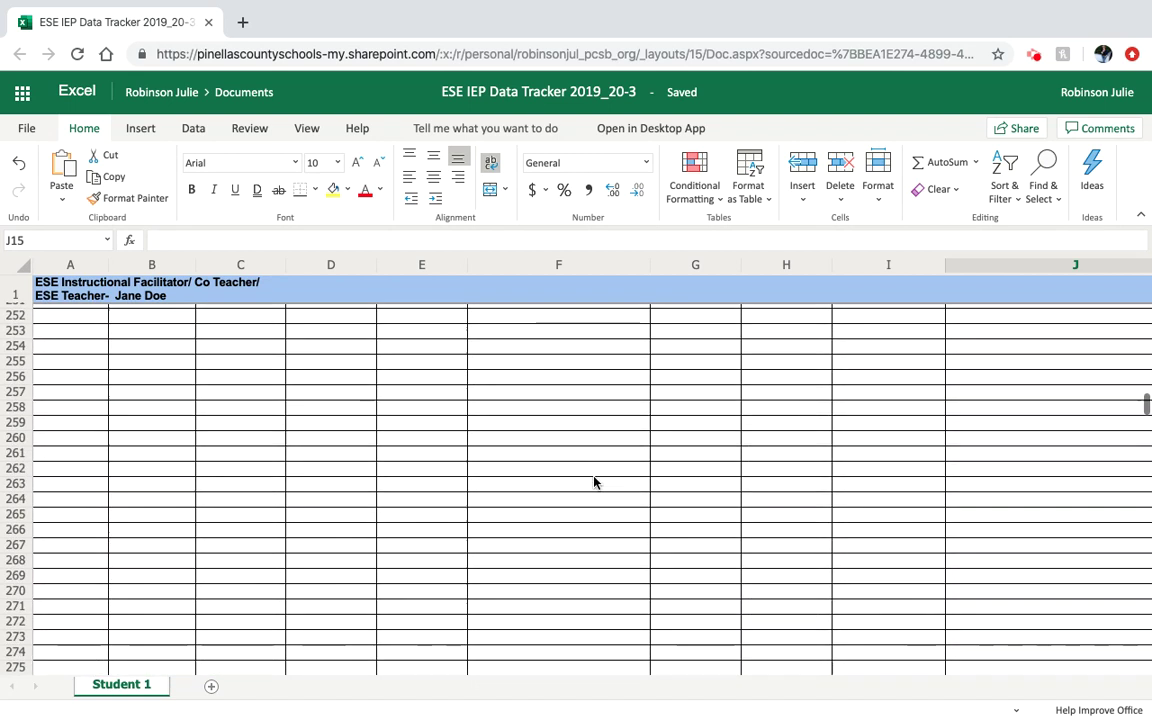
scroll(594, 482, up, 20)
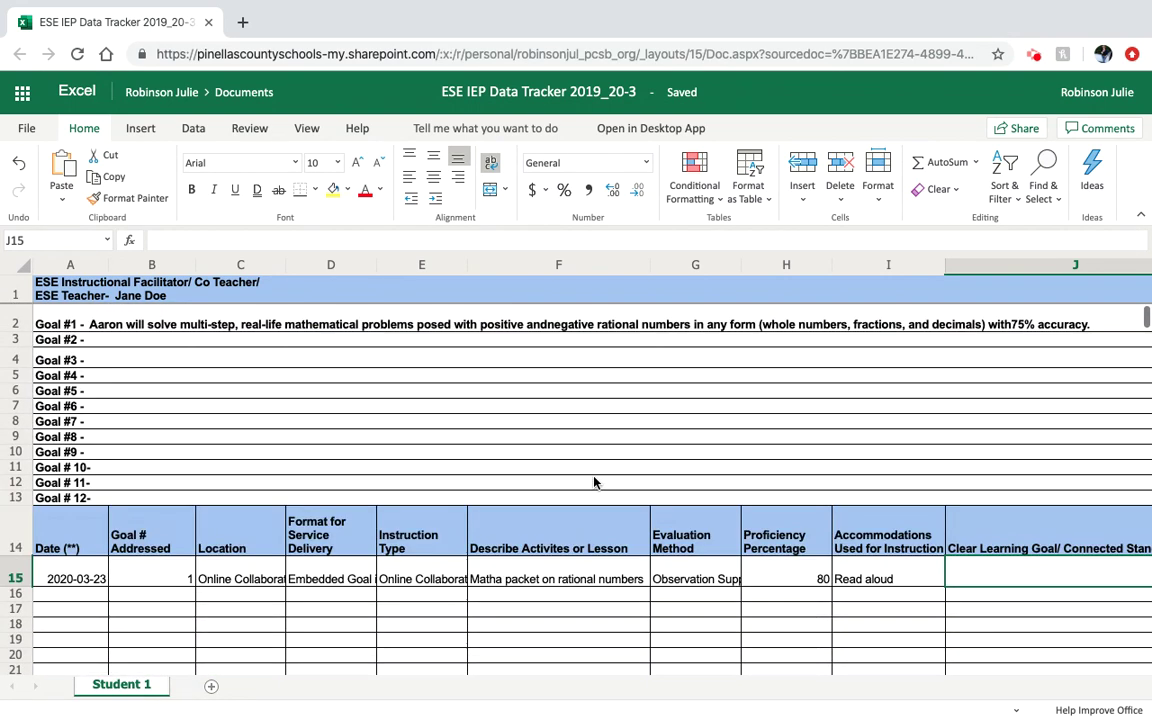